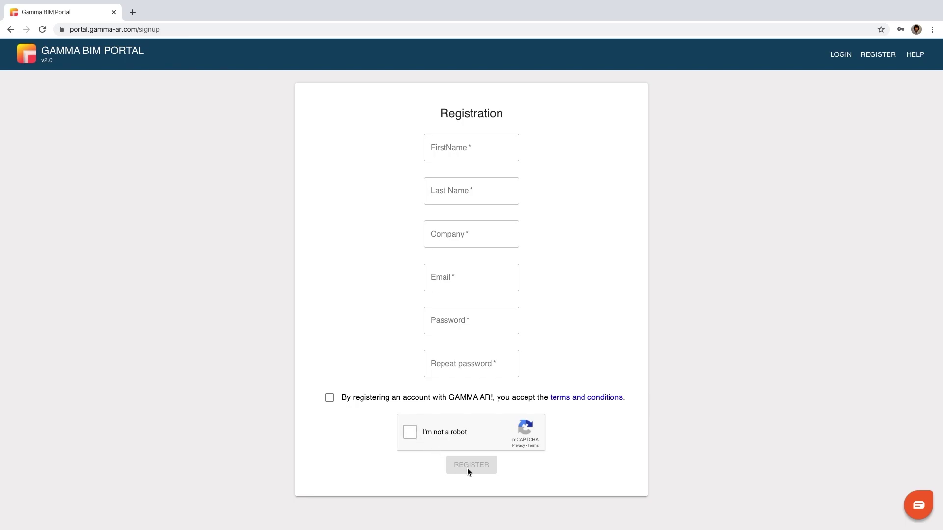
Switch from the registration form to the Gamma BIM Portal sign-in page
left_click(841, 54)
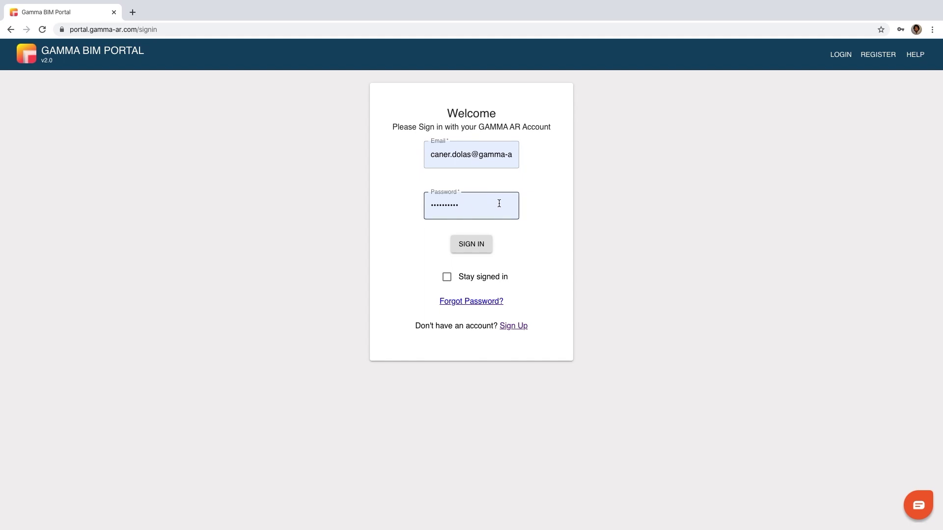
Tick 'Stay signed in' and sign in to reach the Project Setup home page
left_click(447, 278)
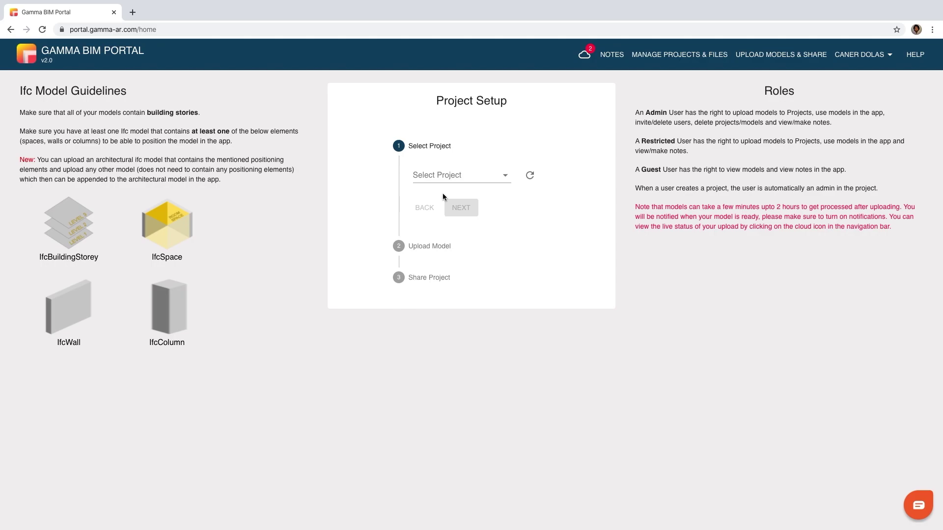
Create a new project named GAMMA_HQ_2020
left_click(457, 176)
left_click(448, 93)
left_click(451, 224)
type("GAMMA_HQ_2020")
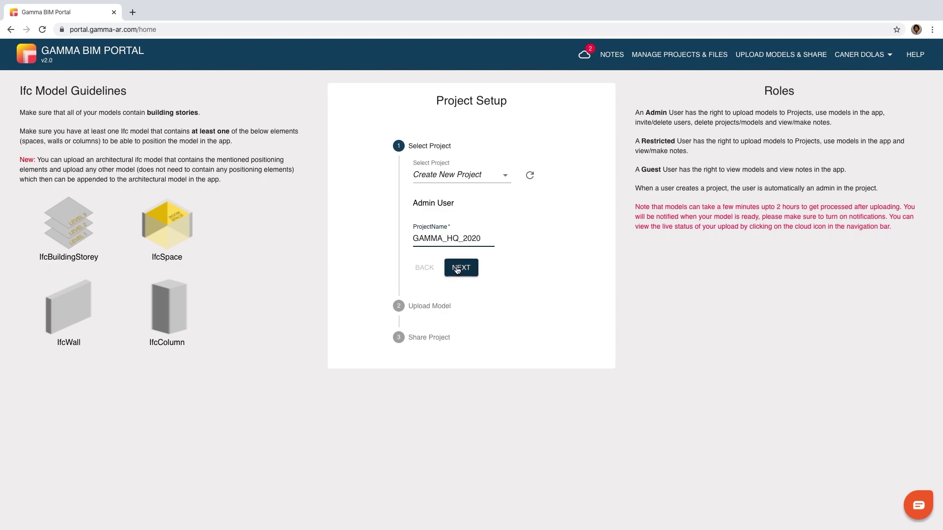
left_click(458, 268)
Upload the GAMMA_HQ.ifc model and advance to the Share Project step
left_click(457, 236)
left_click(393, 37)
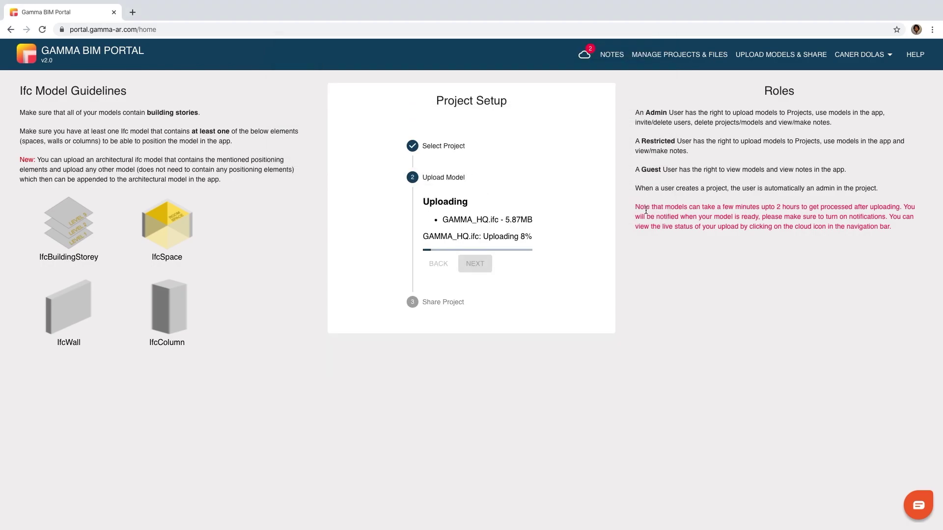
left_click(483, 410)
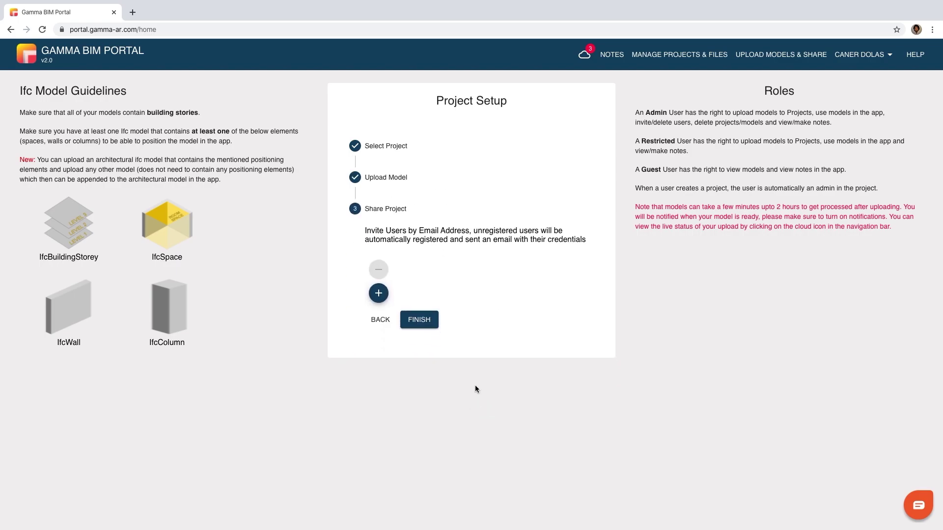
Add the invitee's e-mail with role Guest instead of Restricted User, and finish setup
left_click(379, 293)
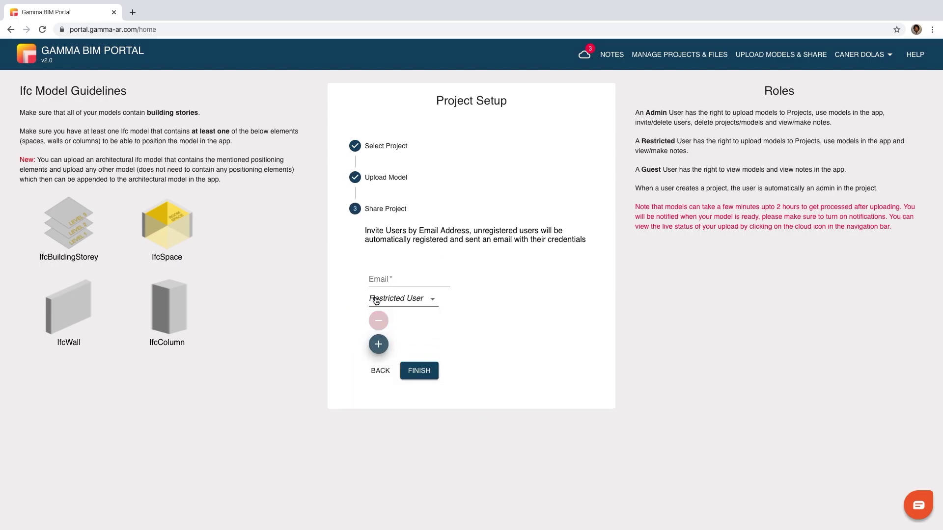
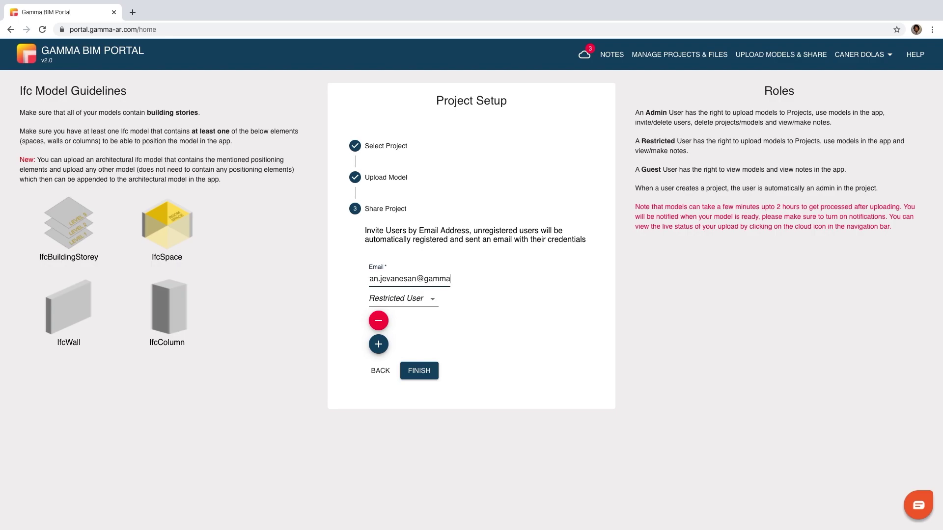
left_click(399, 308)
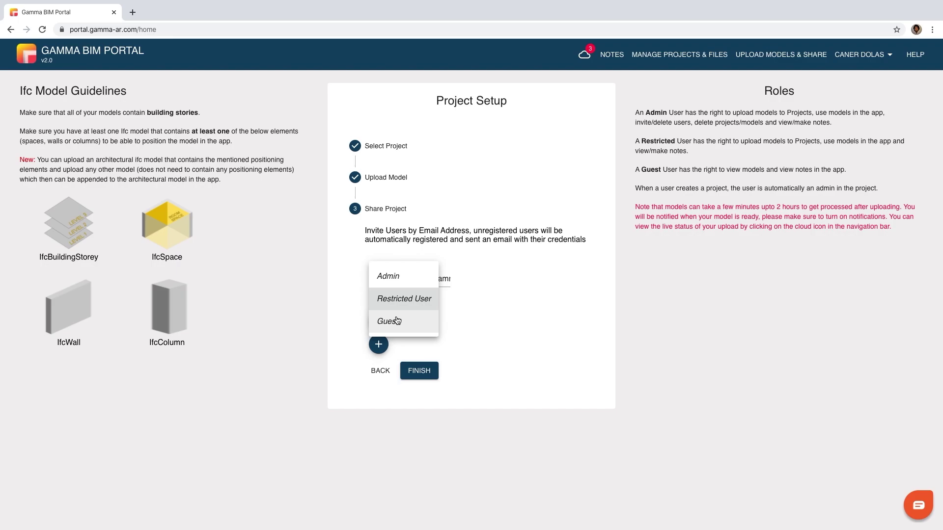
left_click(397, 321)
left_click(420, 371)
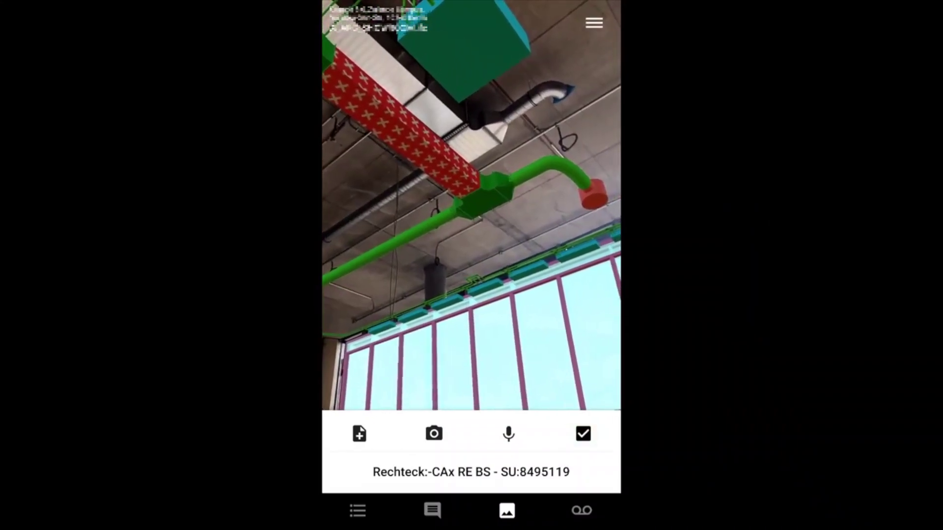
Select the T-piece duct in the AR camera view to show its label
left_click(494, 198)
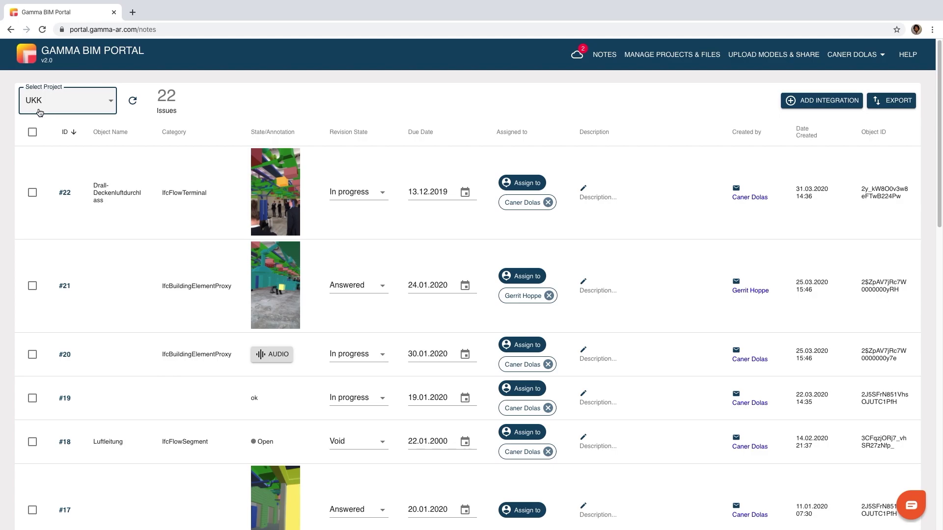
left_click(112, 106)
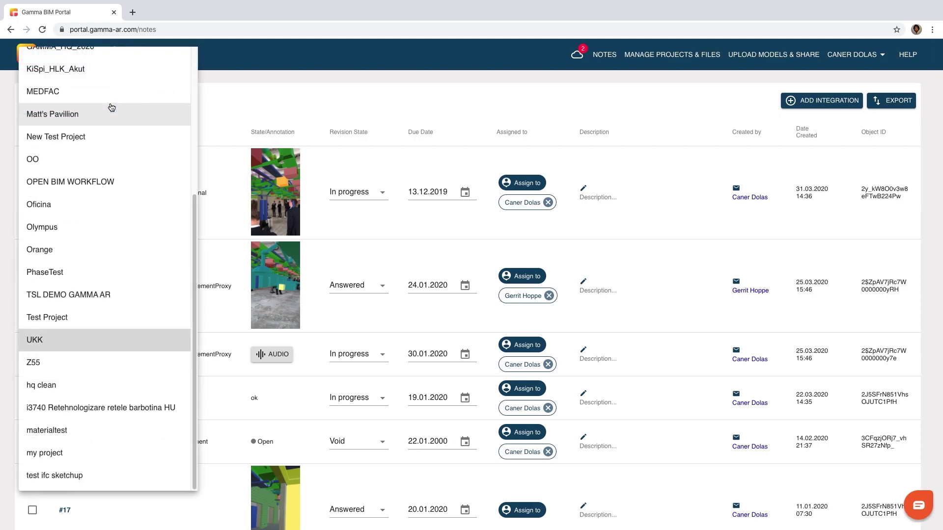
left_click(235, 106)
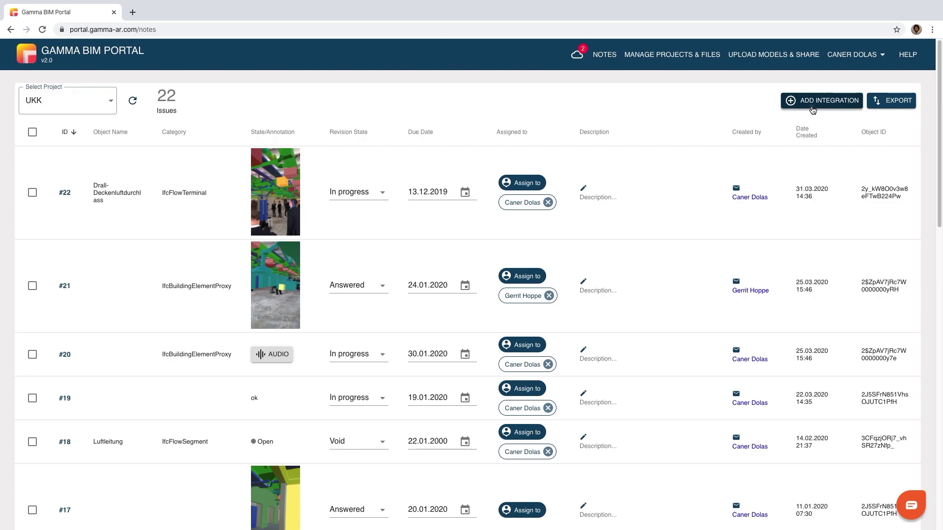
left_click(813, 110)
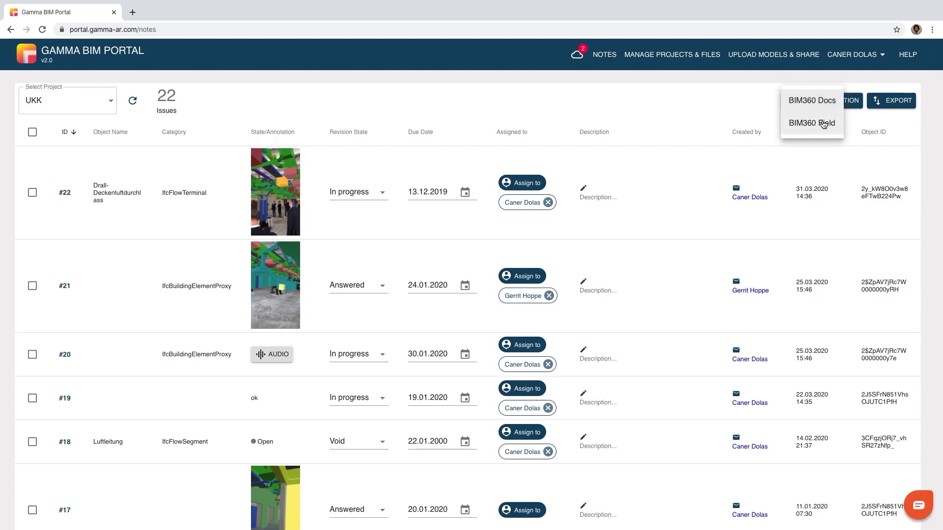
left_click(881, 112)
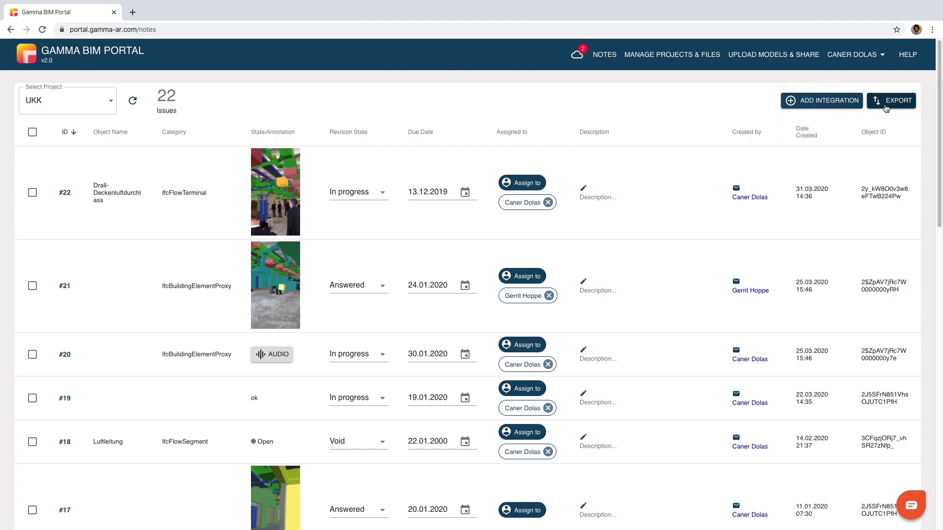
left_click(886, 106)
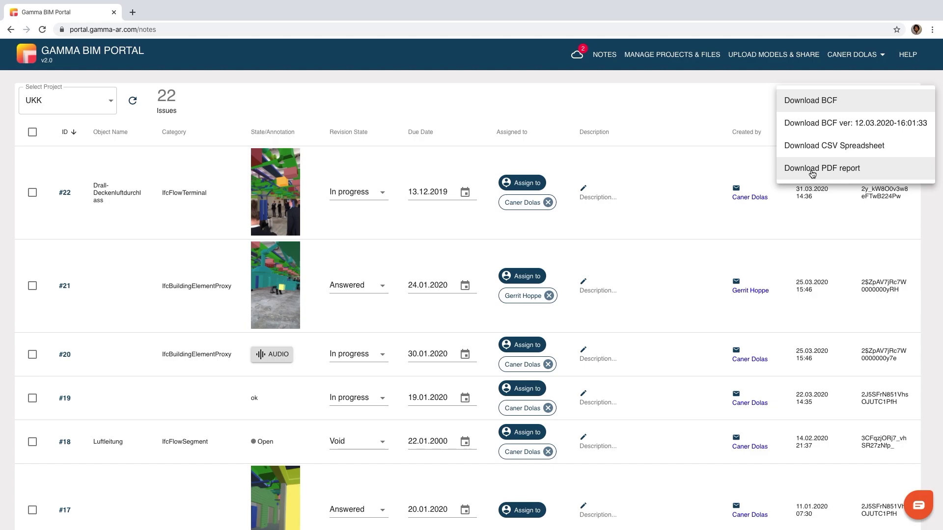
left_click(690, 113)
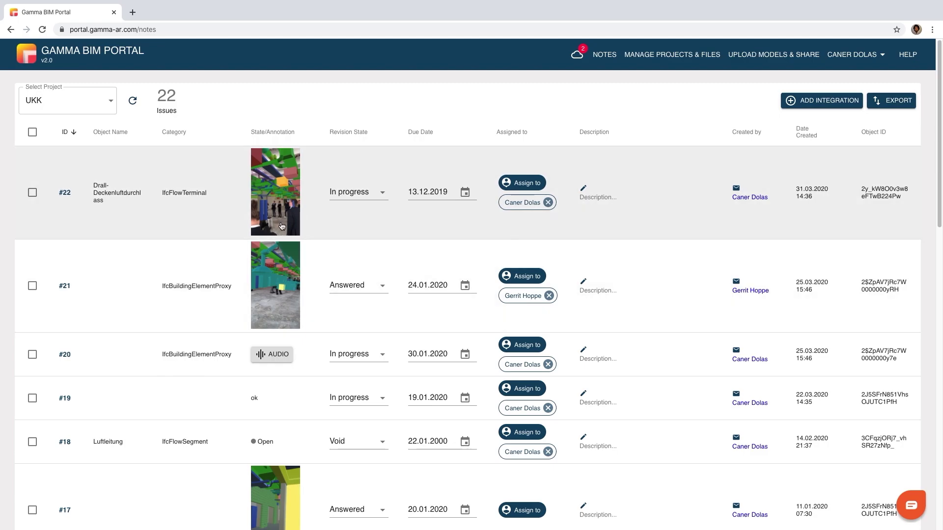
left_click(277, 226)
left_click(327, 308)
left_click(289, 354)
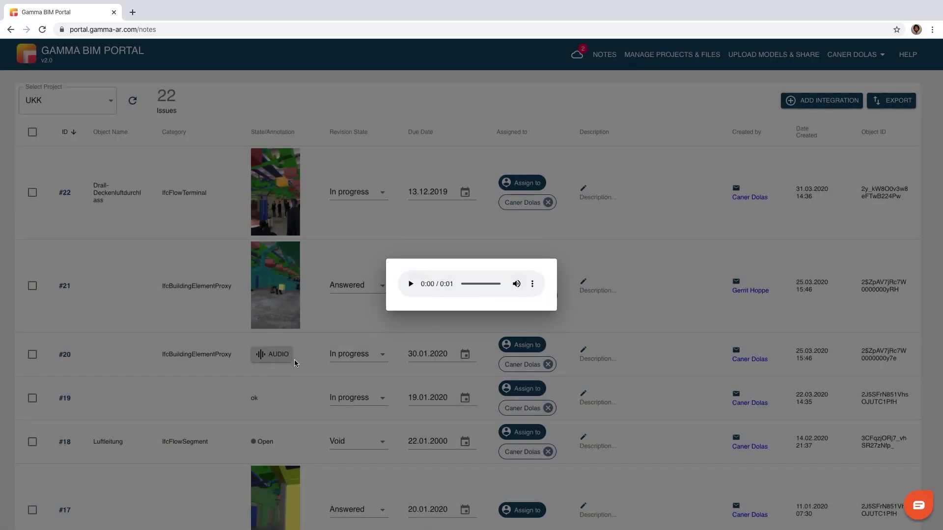
left_click(344, 343)
scroll(260, 400, "down", 12)
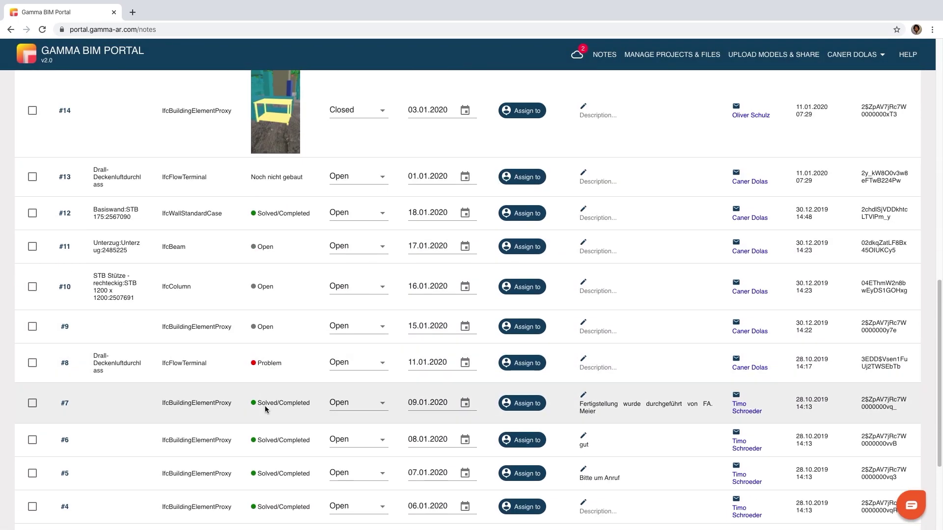
scroll(319, 409, "up", 15)
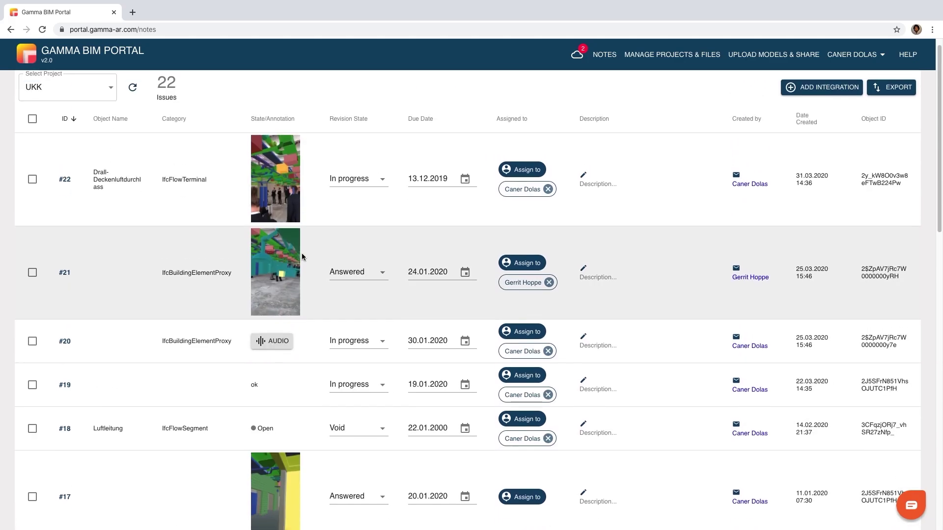
left_click(378, 180)
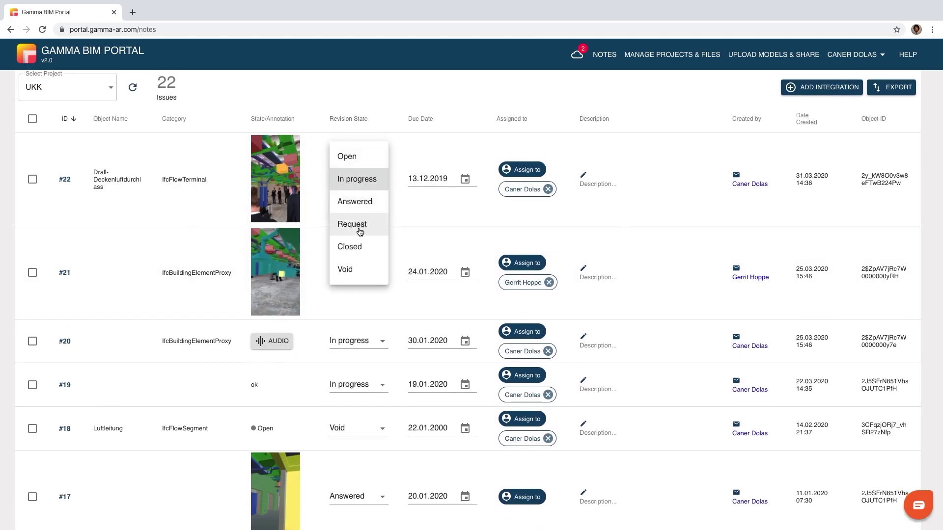
left_click(421, 147)
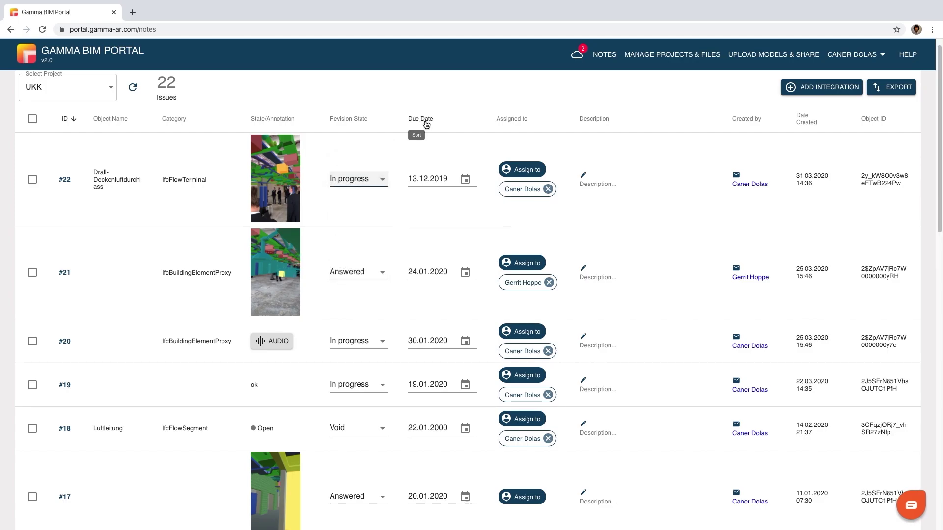
left_click(463, 180)
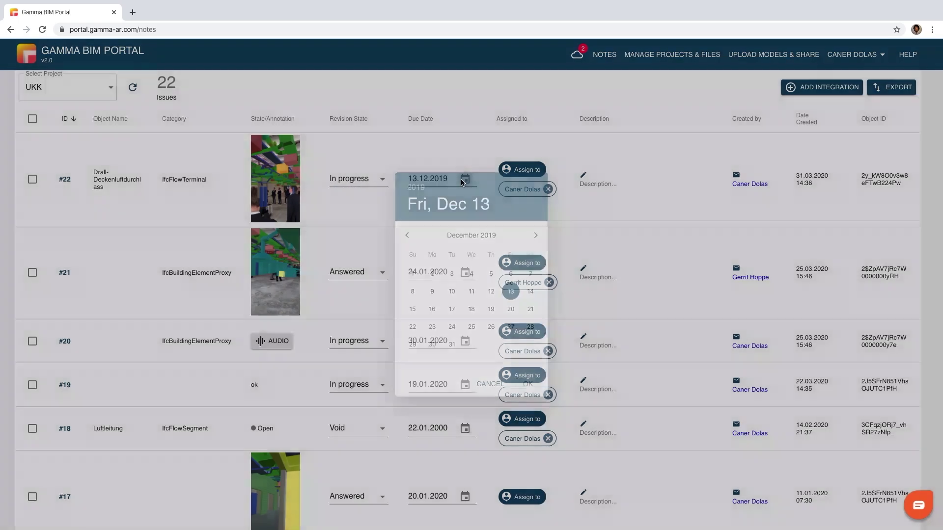
left_click(536, 237)
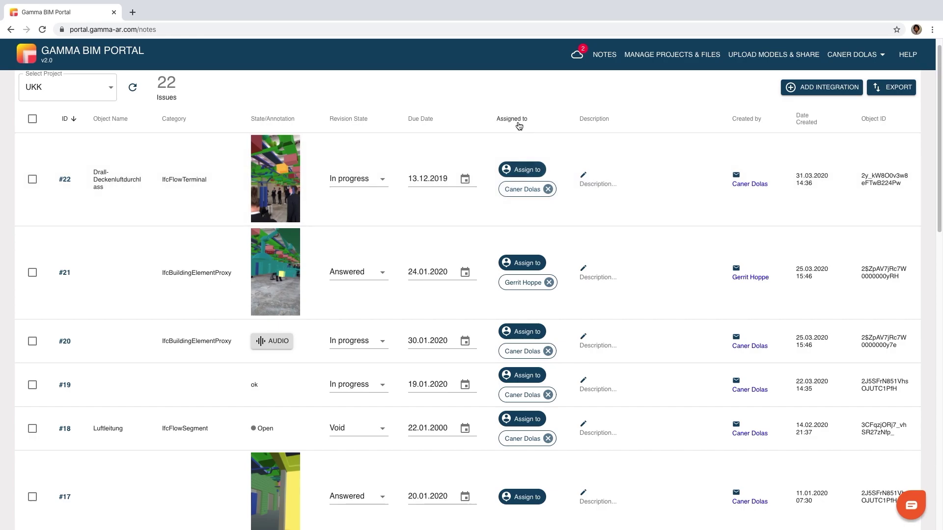
Assign issue #22 to two admins, removing the briefly added third assignee
left_click(523, 171)
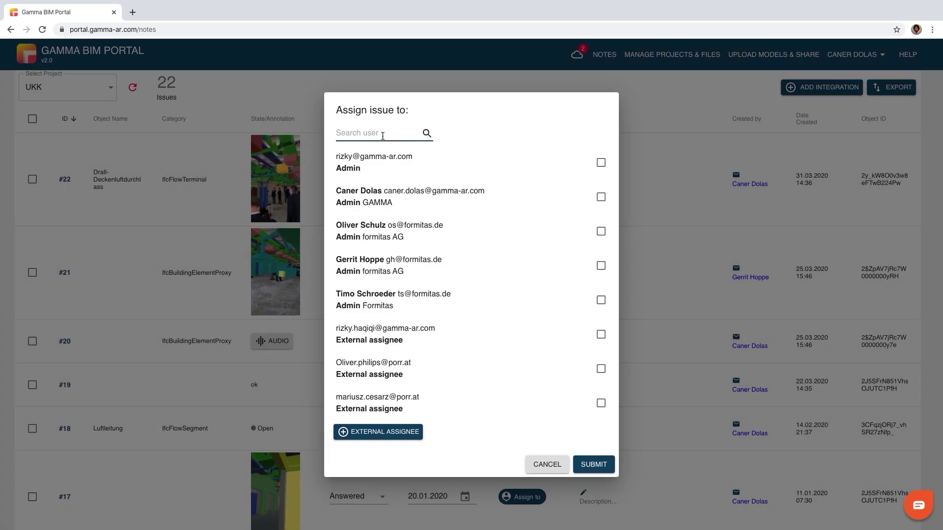
left_click(602, 164)
left_click(601, 198)
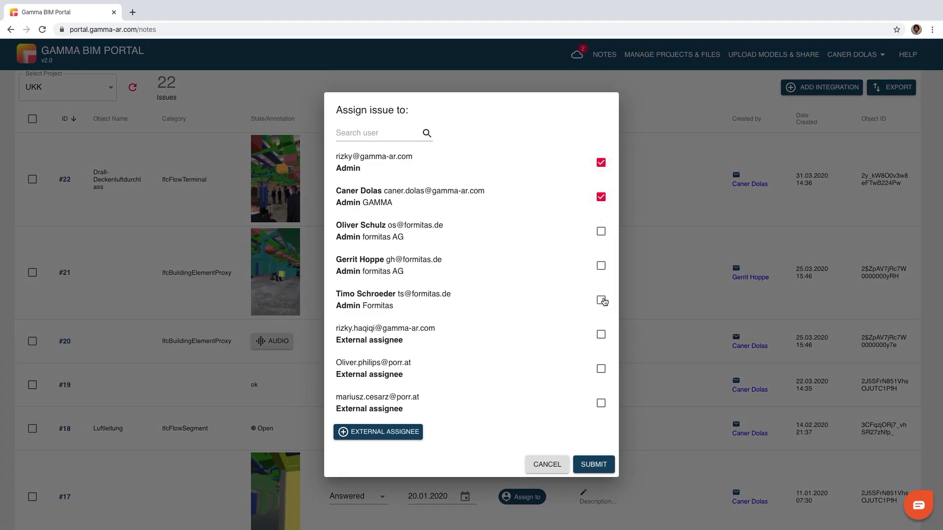
left_click(601, 301)
left_click(593, 465)
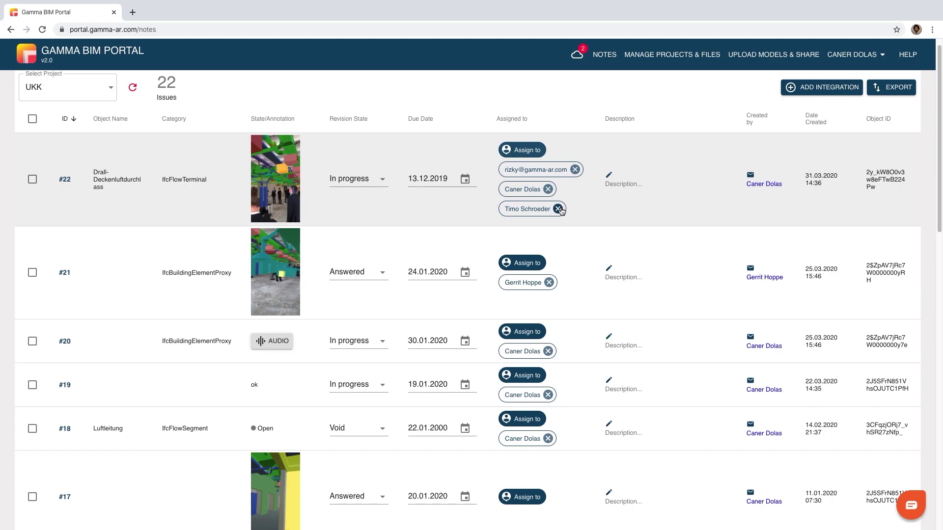
left_click(559, 209)
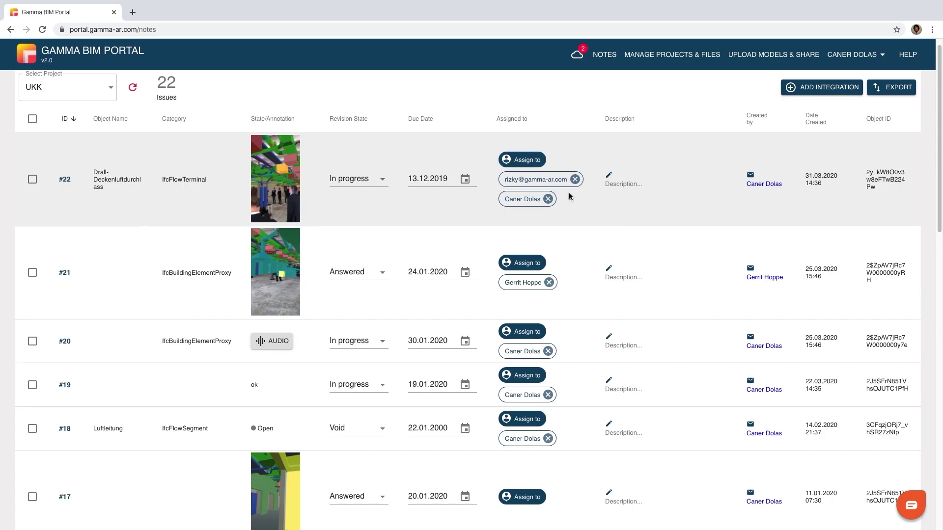
Set issue #22's description to 'Ventilation needs redesign' and submit it
left_click(628, 185)
type("Ve")
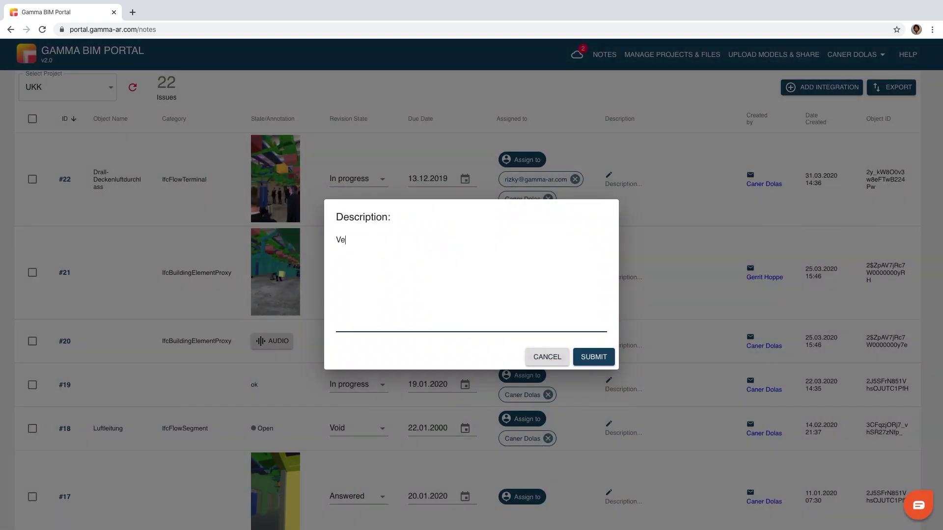
type("ntilation needs redesign")
left_click(594, 357)
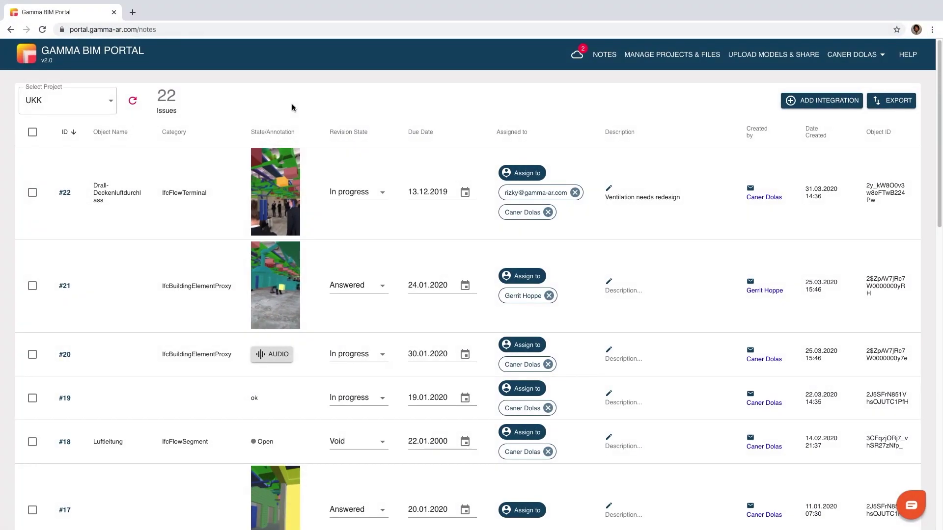
Add a BIM360 Docs integration syncing to GAMMA HQ, then open its issues sorted by ID
left_click(815, 105)
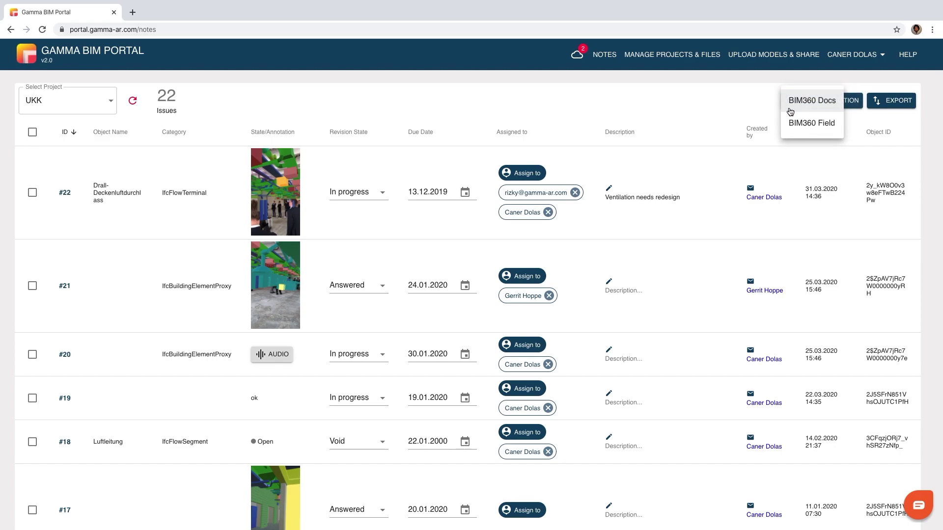
left_click(816, 109)
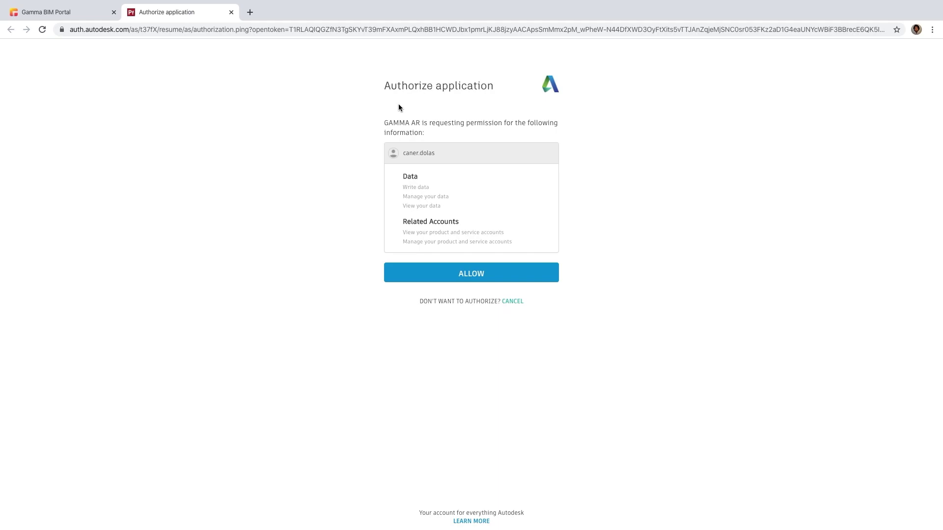
left_click(434, 268)
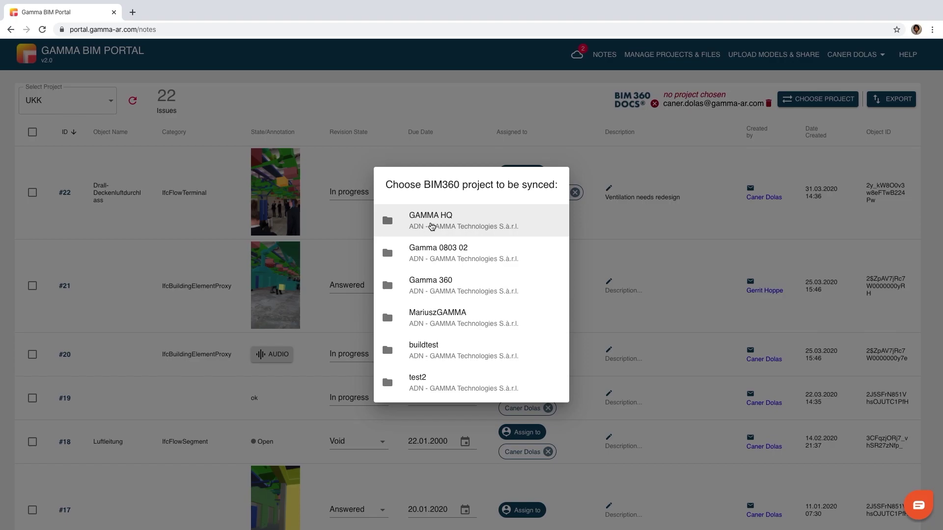
left_click(431, 227)
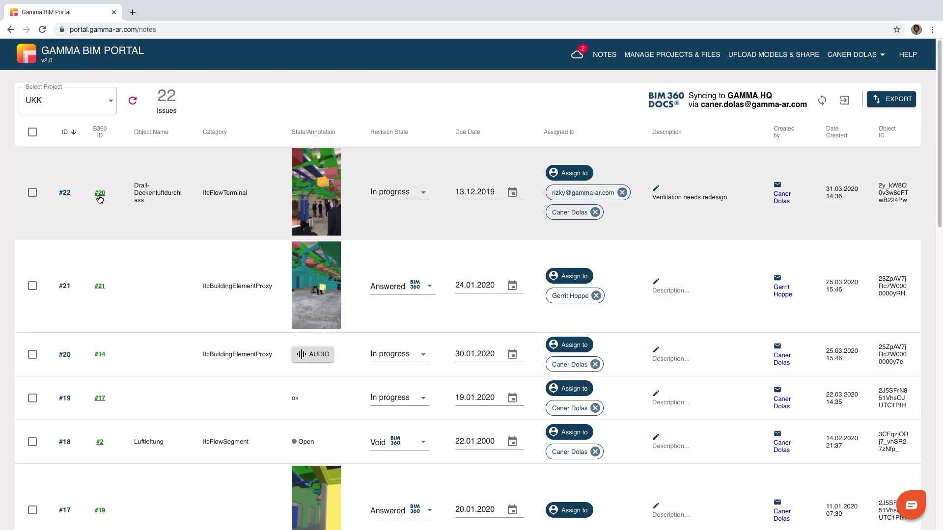
left_click(744, 97)
left_click(95, 170)
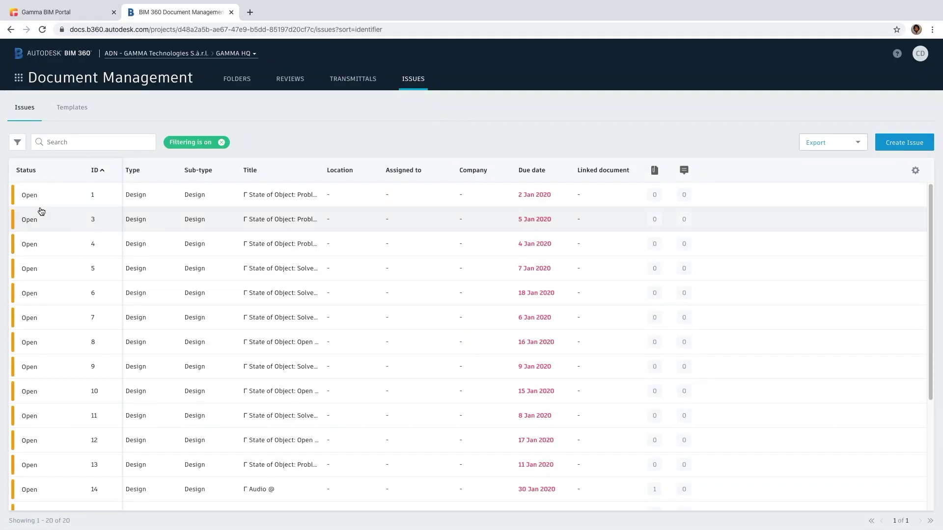
Open issue 20 in BIM 360 Docs and view its attached PNG full-screen
scroll(75, 280, "down", 5)
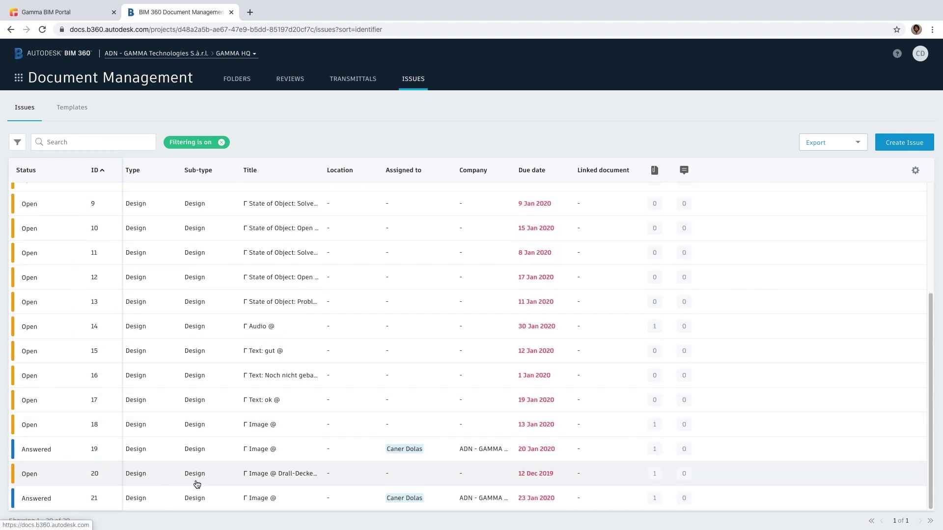
left_click(328, 476)
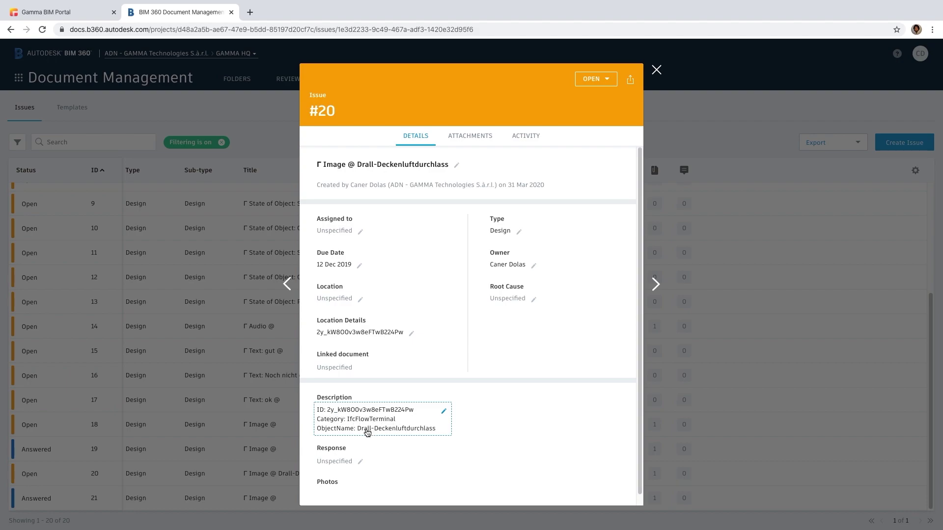
left_click(464, 137)
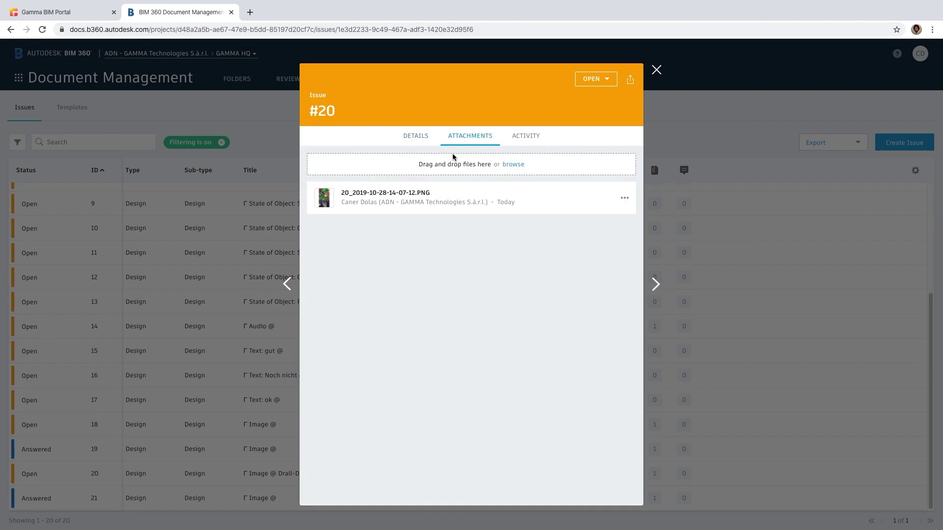
left_click(403, 204)
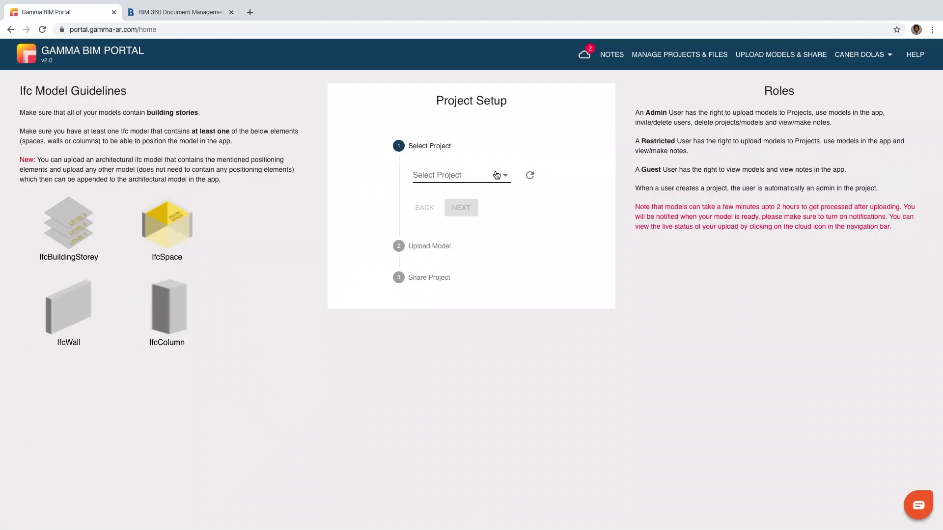
Back in Gamma BIM Portal, browse the list of portal projects
left_click(496, 175)
scroll(496, 255, "down", 1)
scroll(496, 258, "down", 4)
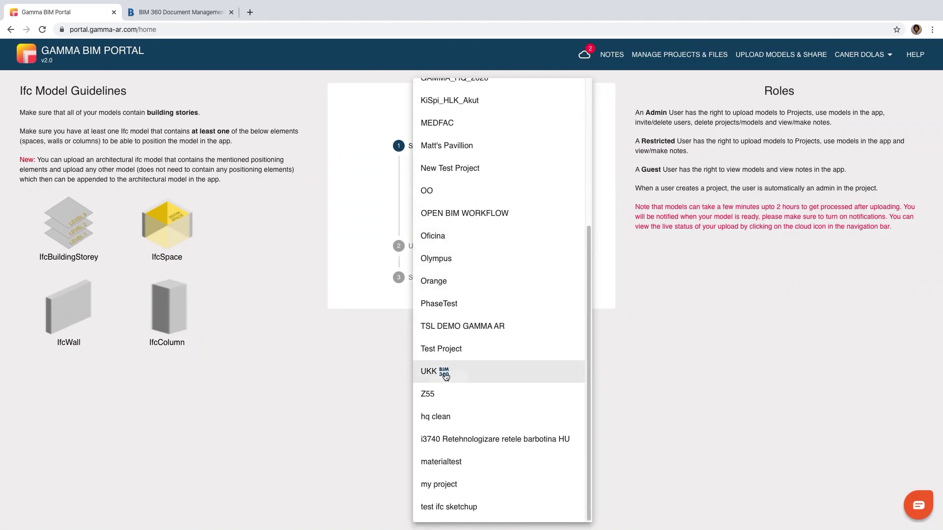
Choose project UKK and import GAMMA_HQ.ifc from BIM360 at the Upload Model step
left_click(475, 377)
left_click(461, 233)
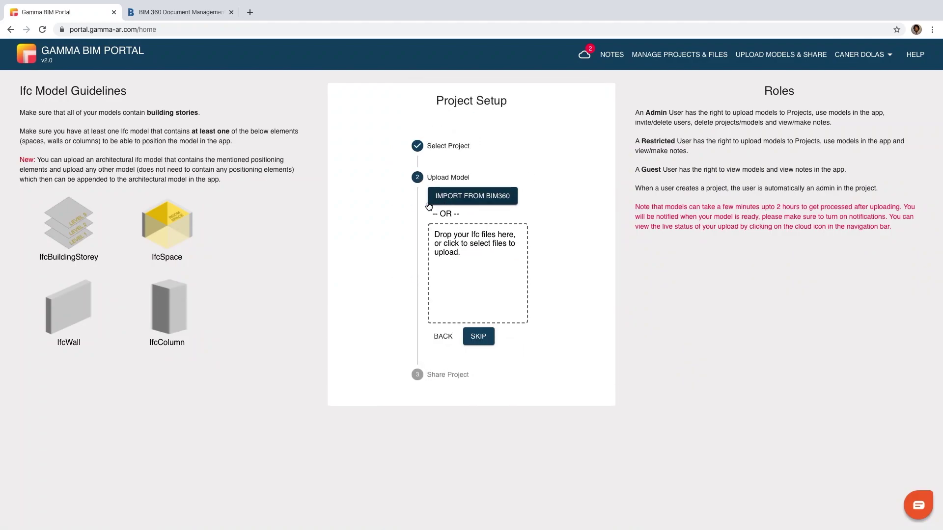
left_click(494, 206)
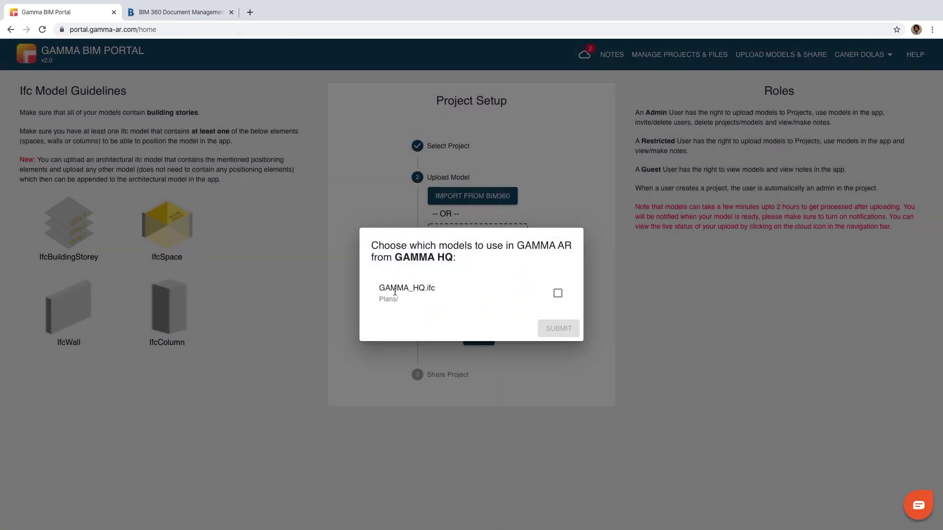
left_click(557, 293)
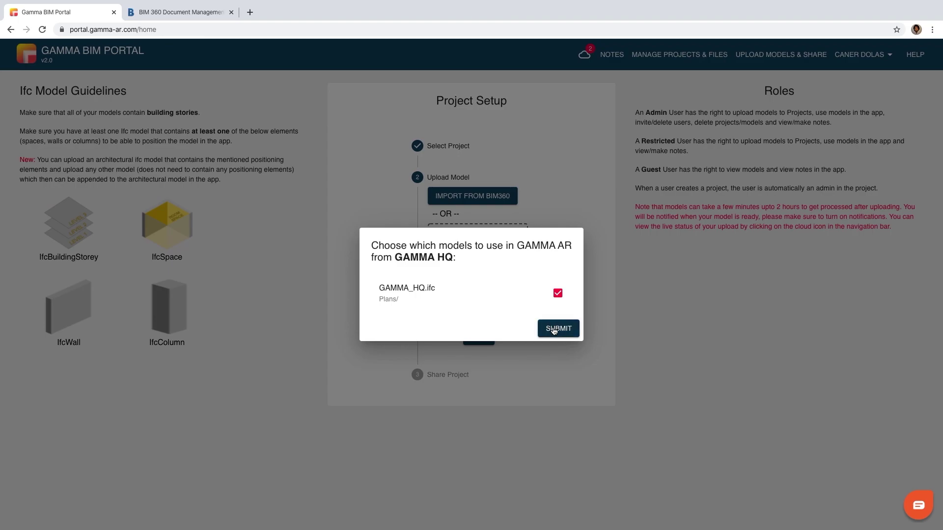
left_click(560, 328)
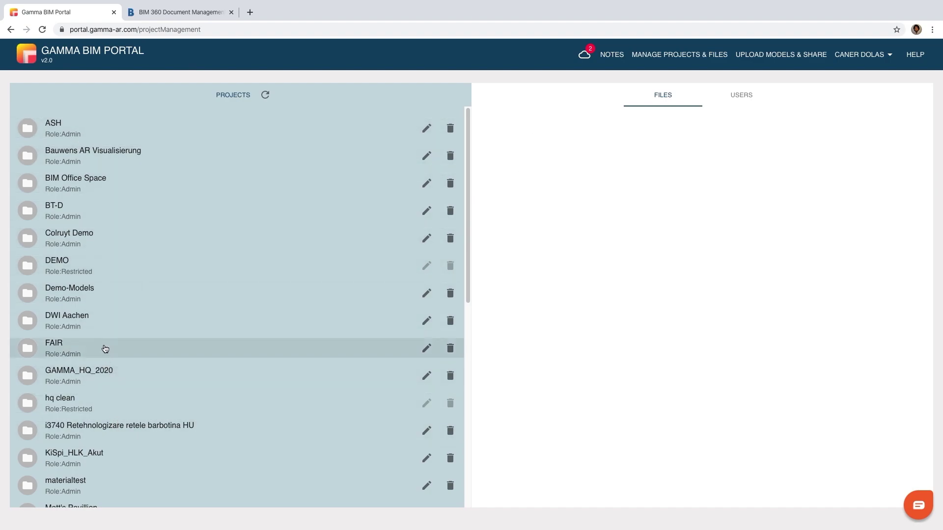
Review GAMMA_HQ_2020's files and members, then check the invite roles, keeping Restricted User
left_click(110, 376)
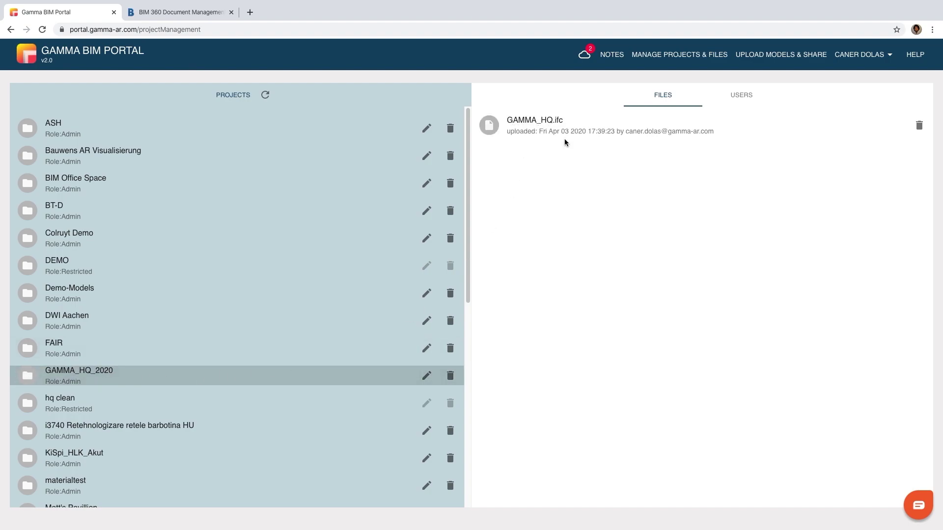
left_click(750, 93)
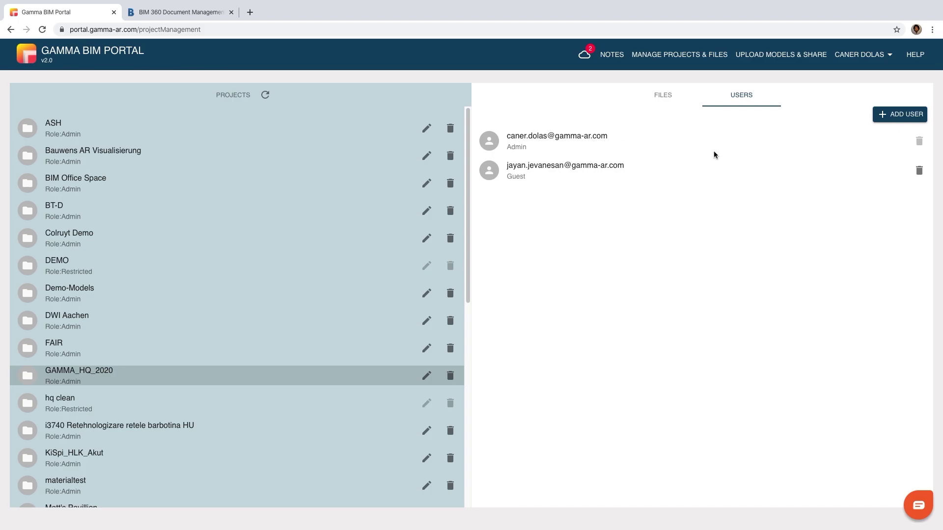
left_click(904, 114)
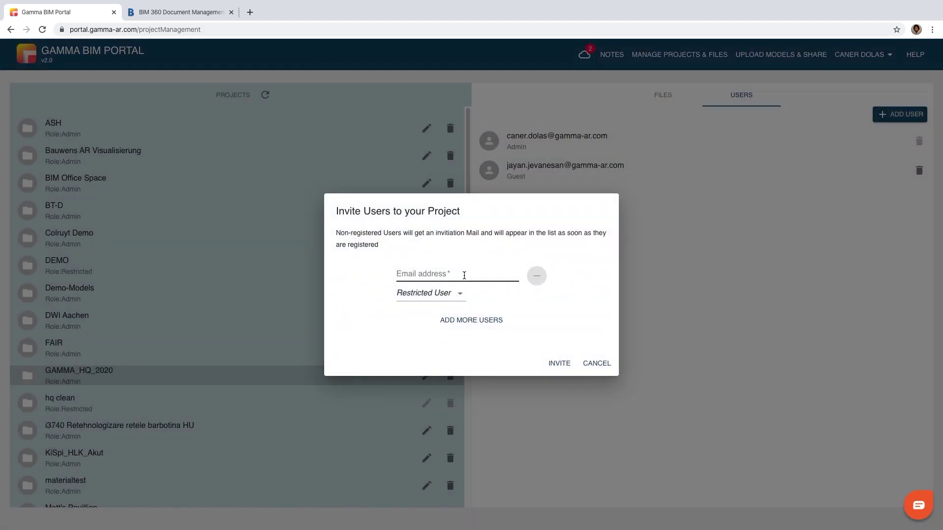
left_click(444, 296)
left_click(459, 341)
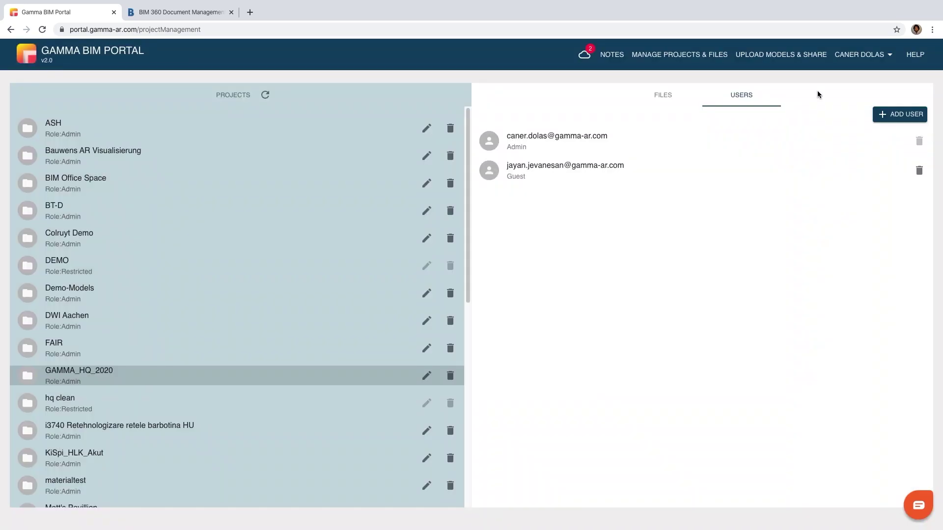